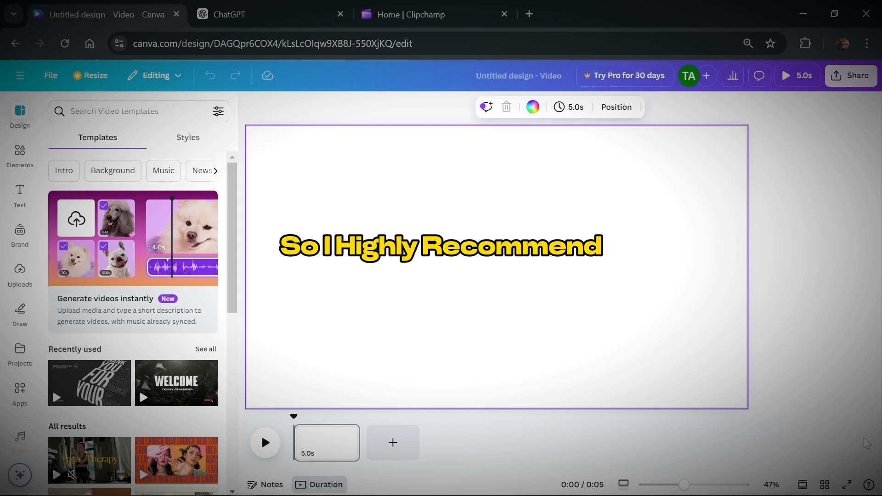
Switch to Clipchamp, save the pasted script as an Andrew Multilingual text-to-speech clip and export the voice-over.
{"action": "left_click", "coordinate": [328, 6]}
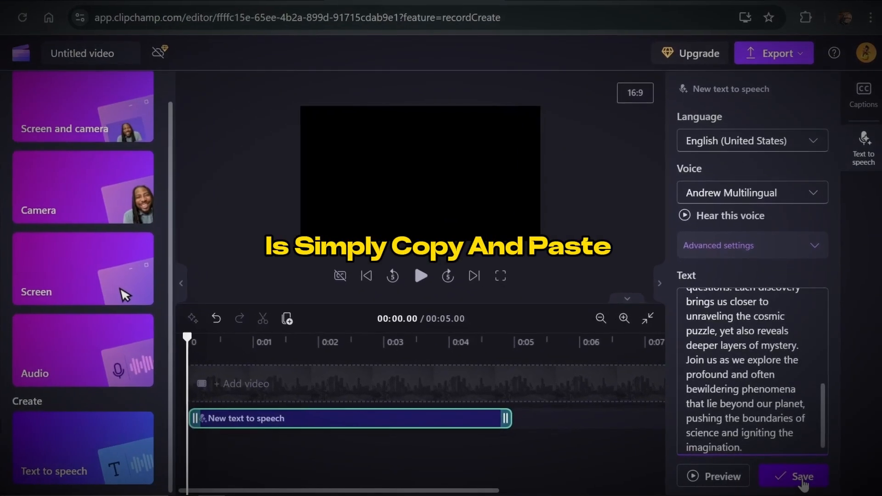
{"action": "left_click", "coordinate": [802, 478]}
{"action": "left_click", "coordinate": [781, 57]}
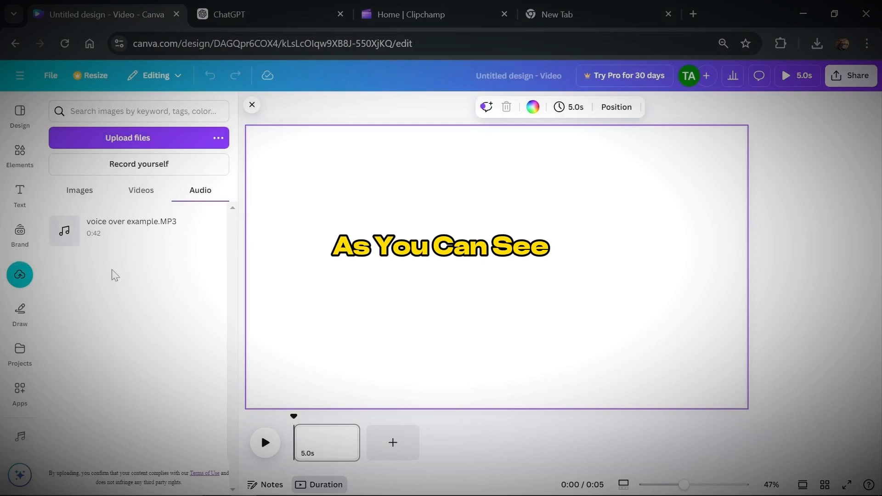
In Canva, add the uploaded voice over example.MP3 to the timeline and append seven blank pages.
{"action": "left_click_drag", "start_coordinate": [118, 241], "coordinate": [286, 464]}
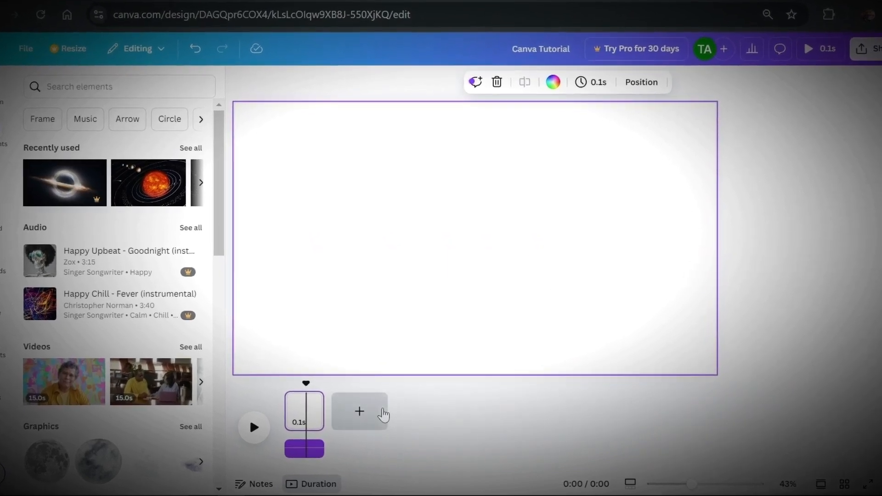
{"action": "left_click", "coordinate": [384, 415]}
{"action": "left_click", "coordinate": [455, 416]}
{"action": "left_click", "coordinate": [544, 416]}
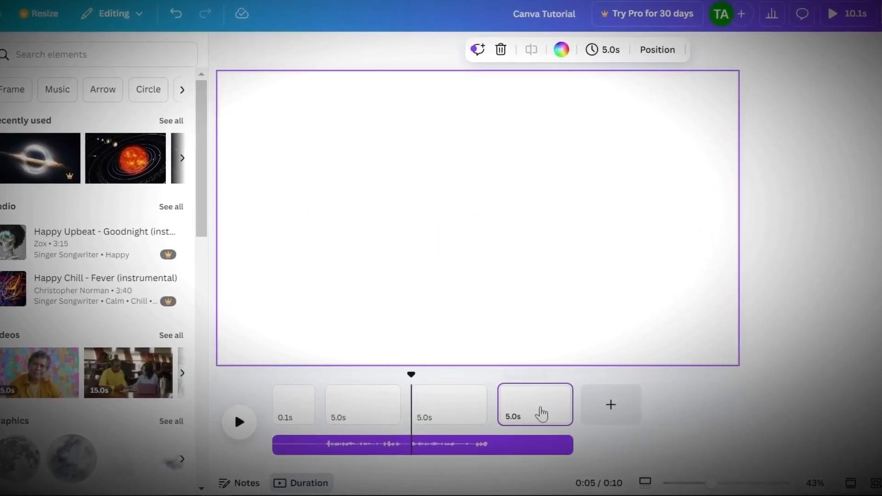
{"action": "left_click", "coordinate": [611, 405]}
{"action": "left_click", "coordinate": [692, 408]}
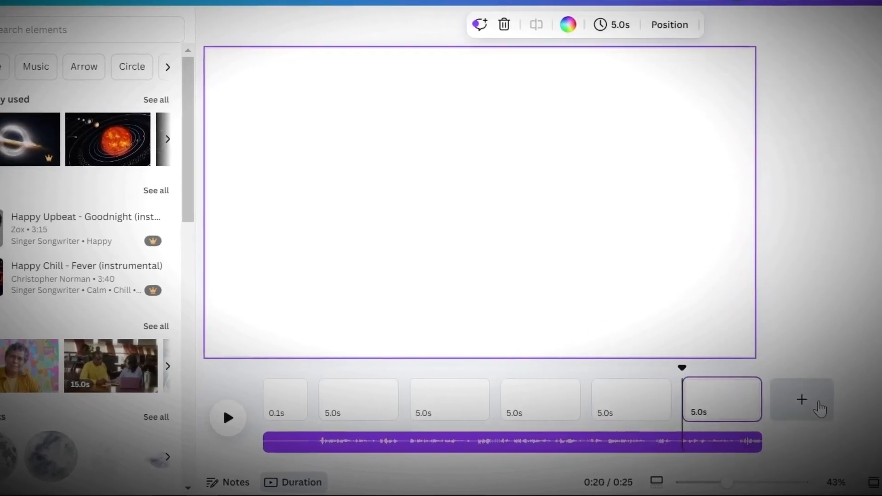
{"action": "left_click", "coordinate": [819, 407]}
{"action": "left_click", "coordinate": [878, 416]}
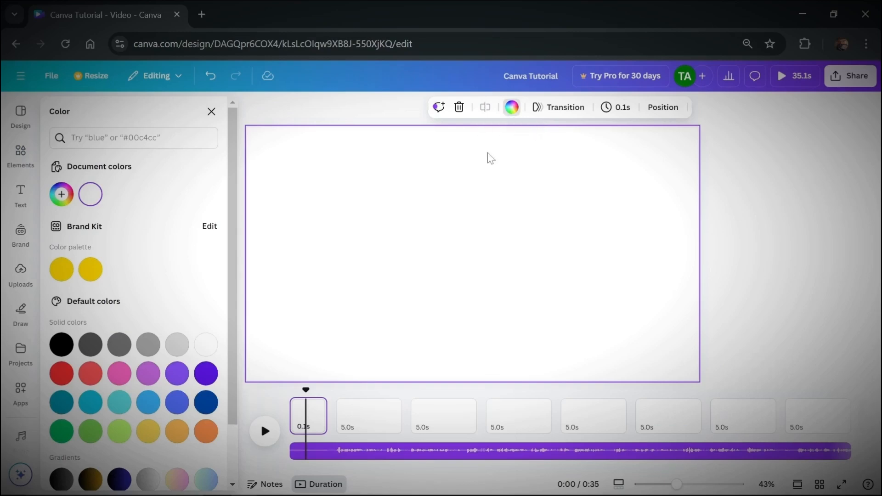
Set the first page's background to black and its duration to 1 second.
{"action": "scroll", "coordinate": [86, 302], "scroll_direction": "down", "scroll_amount": 2}
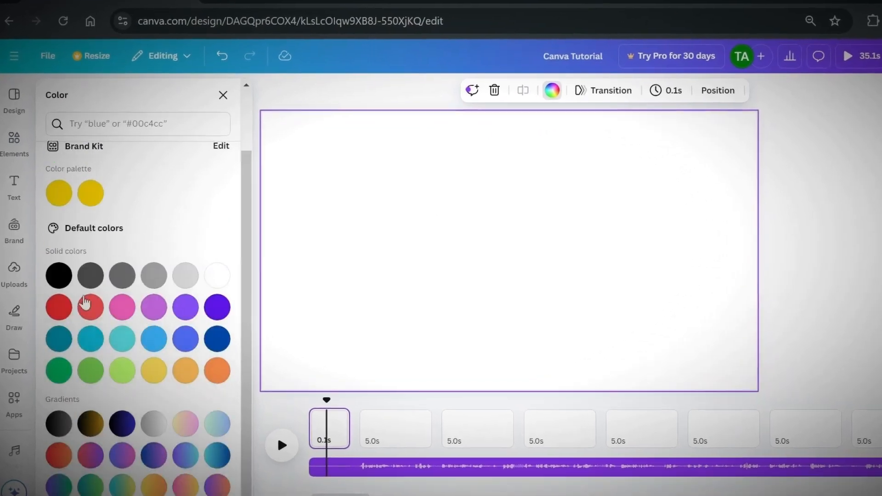
{"action": "left_click", "coordinate": [59, 276]}
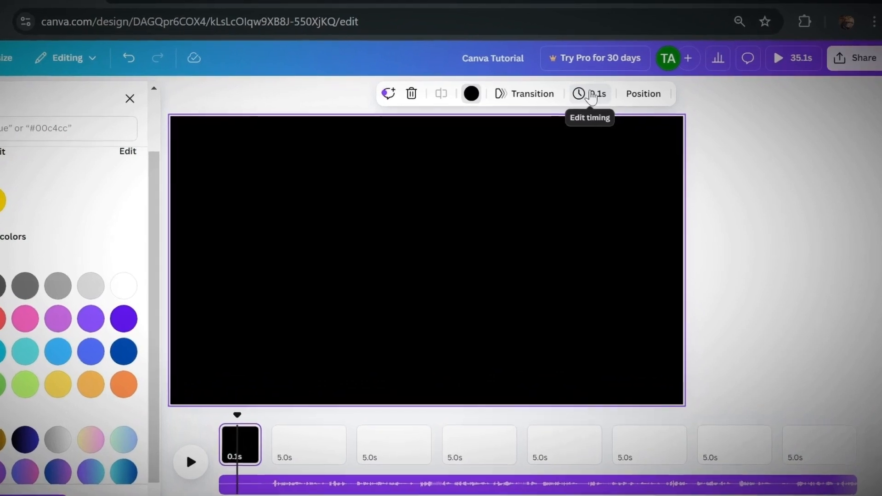
{"action": "left_click", "coordinate": [592, 95]}
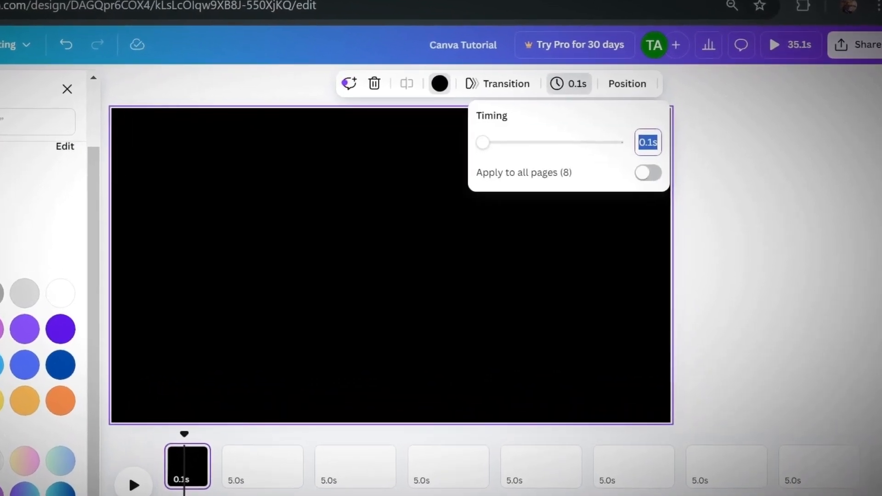
{"action": "type", "text": "1"}
{"action": "key", "text": "Return"}
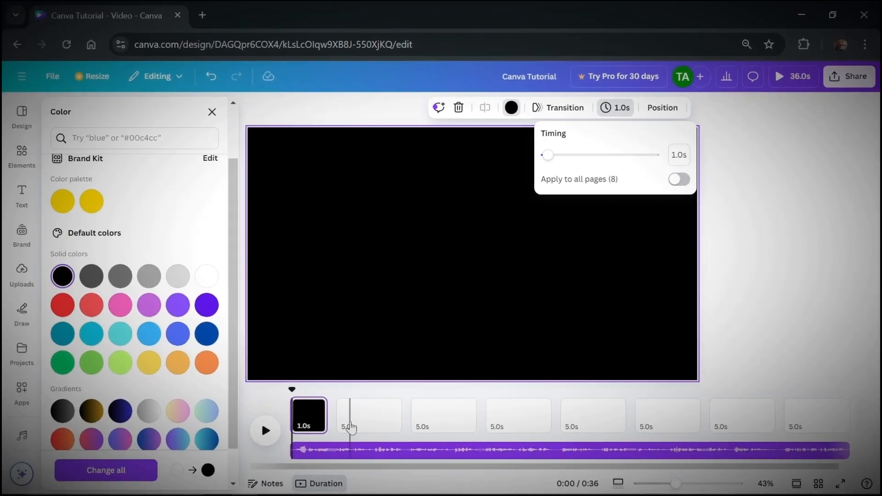
Search the elements for planets photos and add the solar system picture with the red sun to a blank page.
{"action": "left_click", "coordinate": [350, 415]}
{"action": "left_click", "coordinate": [455, 420]}
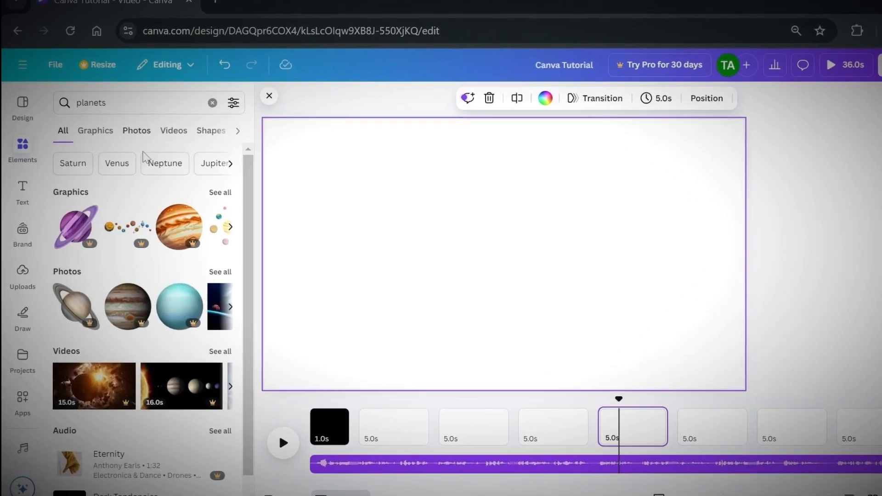
{"action": "scroll", "coordinate": [156, 208], "scroll_direction": "down", "scroll_amount": 1}
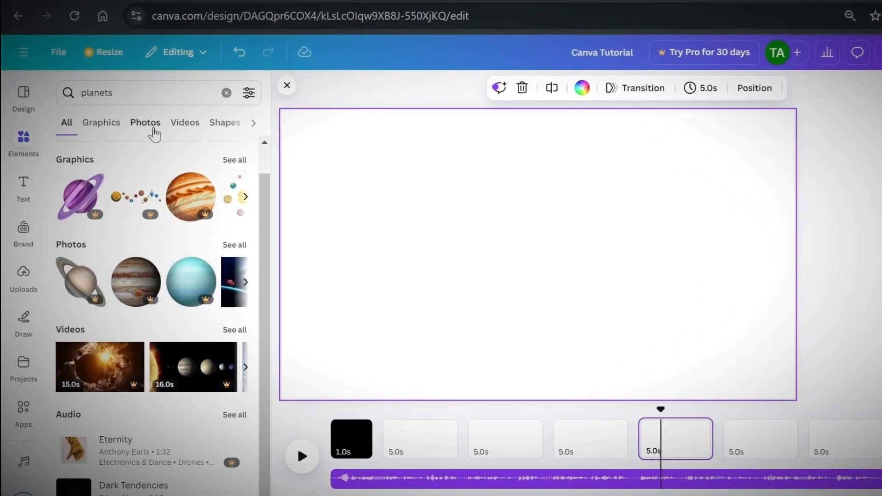
{"action": "left_click", "coordinate": [143, 124]}
{"action": "scroll", "coordinate": [178, 284], "scroll_direction": "down", "scroll_amount": 3}
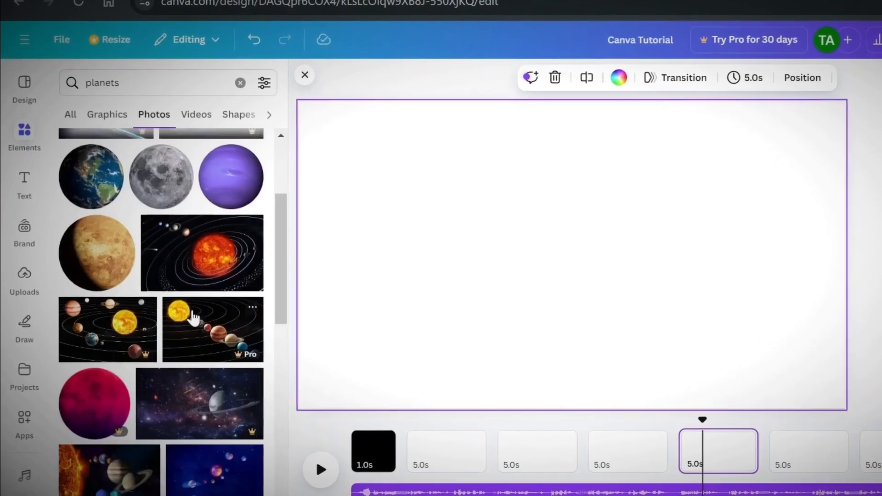
{"action": "left_click", "coordinate": [212, 263]}
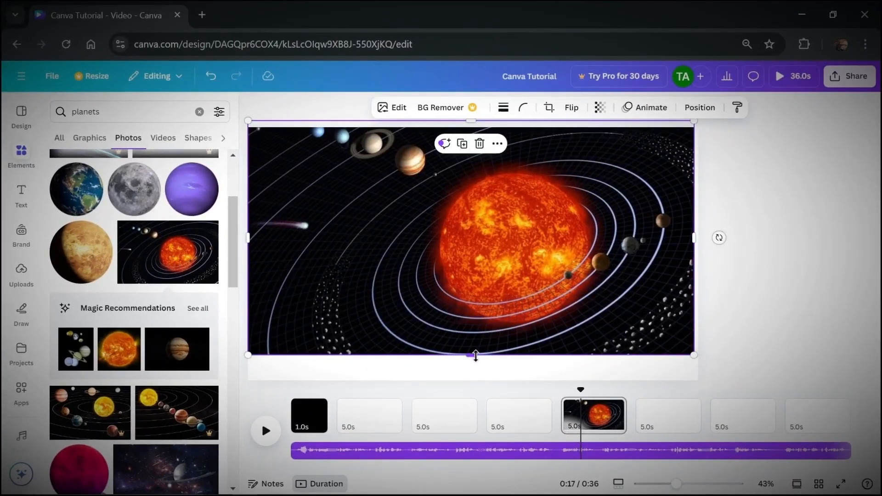
Enlarge and position the solar system photo to cover the whole page, and set that page's duration to 1 second.
{"action": "left_click_drag", "start_coordinate": [597, 384], "coordinate": [603, 423]}
{"action": "left_click_drag", "start_coordinate": [477, 386], "coordinate": [477, 389]}
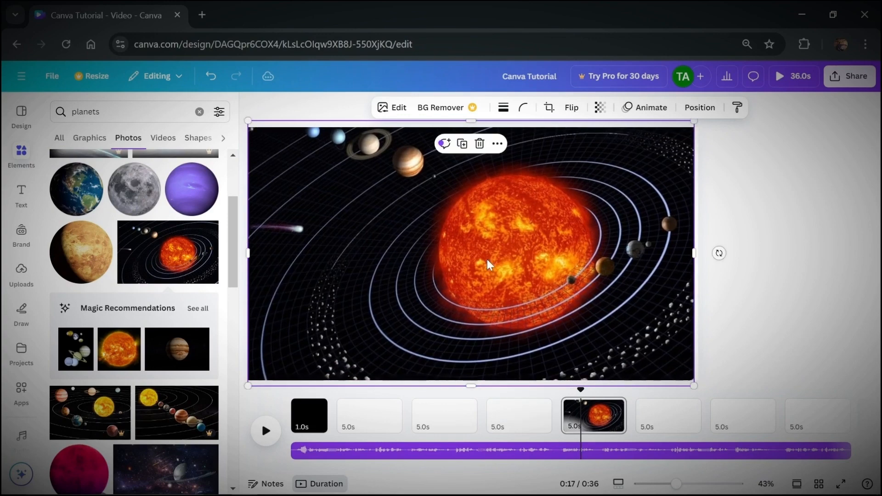
{"action": "left_click_drag", "start_coordinate": [490, 266], "coordinate": [490, 281]}
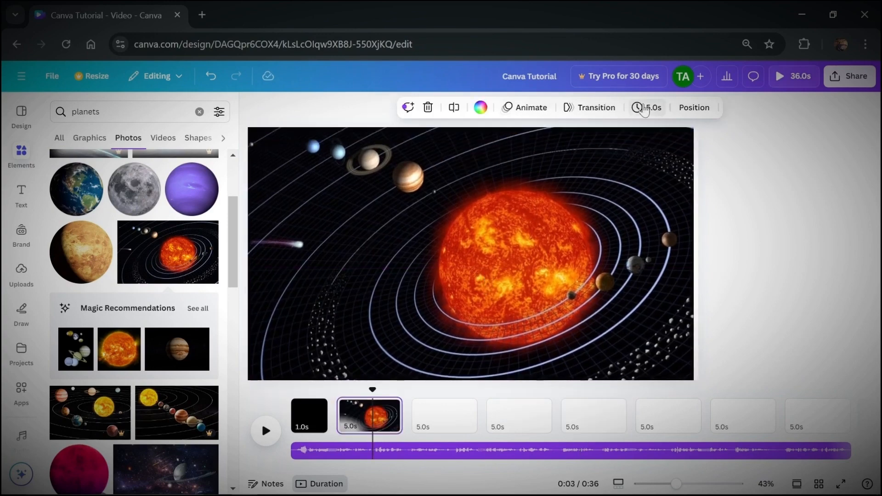
{"action": "left_click", "coordinate": [647, 111]}
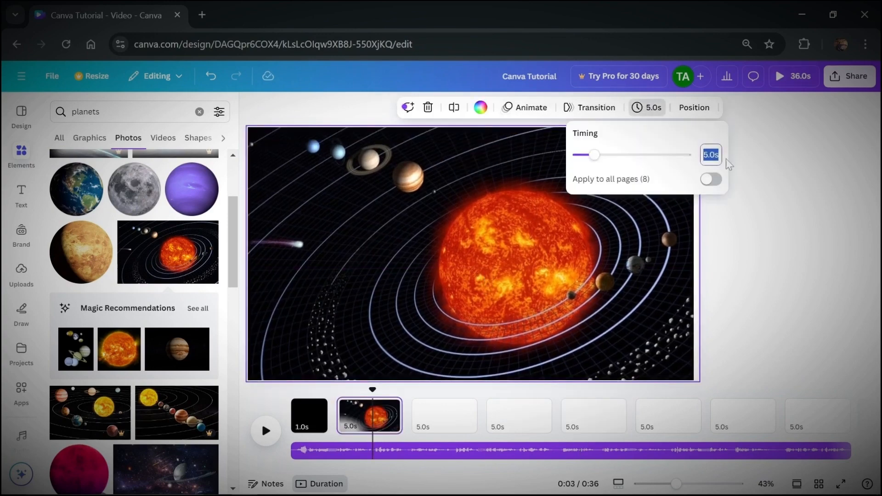
{"action": "type", "text": "1"}
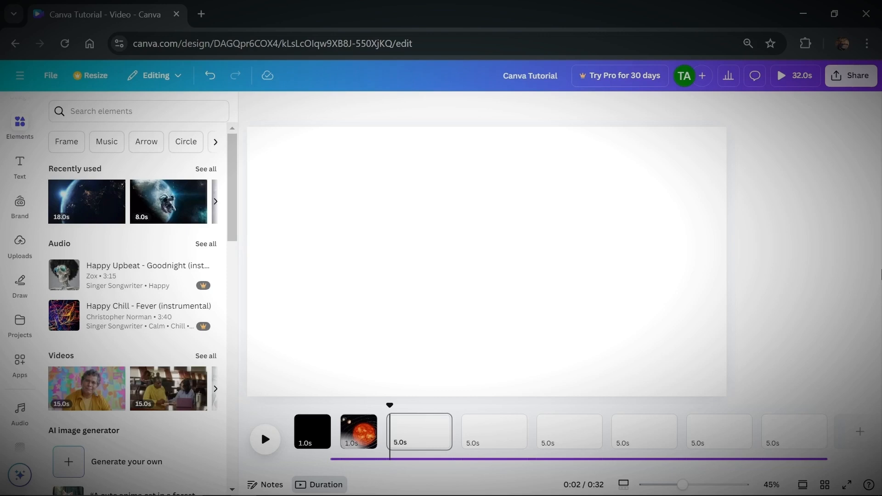
Insert a page after the solar system page and fill it with the space station video found by searching for space.
{"action": "mouse_move", "coordinate": [382, 429]}
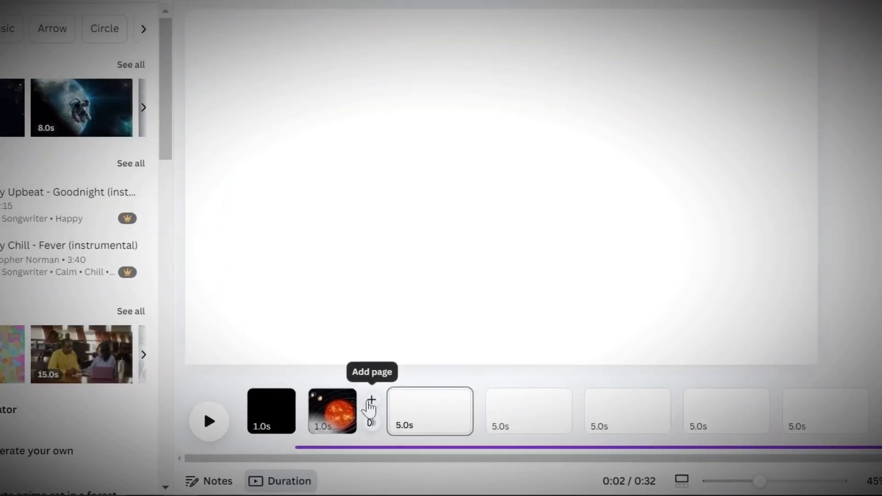
{"action": "left_click", "coordinate": [376, 410]}
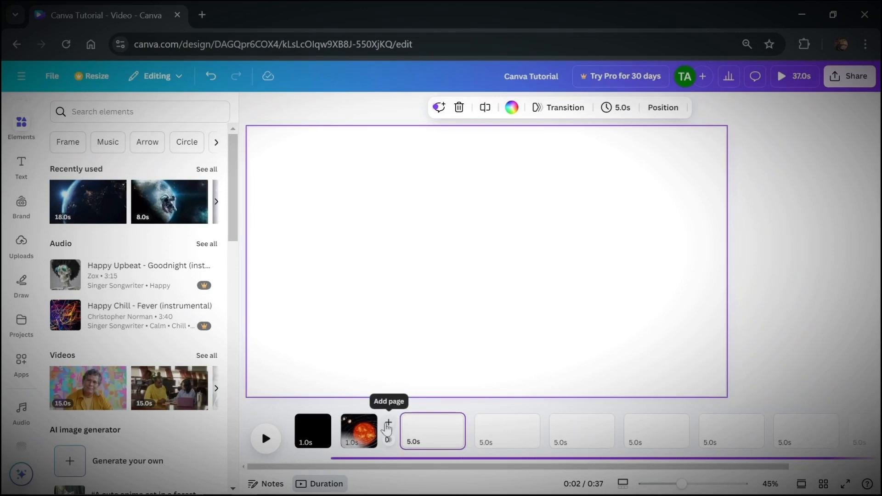
{"action": "left_click", "coordinate": [131, 103]}
{"action": "type", "text": "space"}
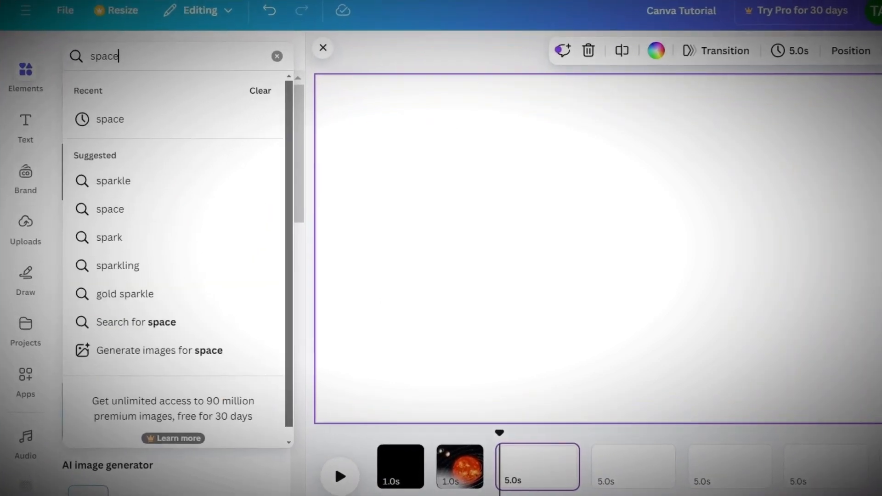
{"action": "key", "text": "Return"}
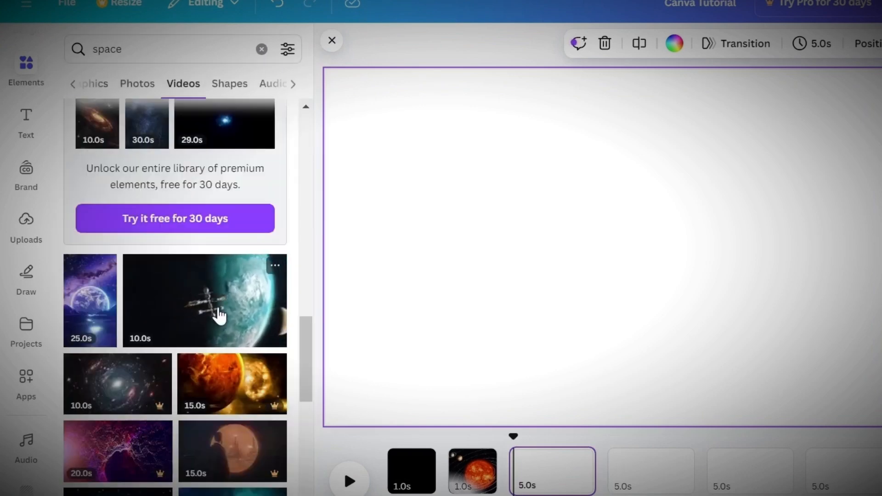
{"action": "left_click_drag", "start_coordinate": [220, 316], "coordinate": [542, 471]}
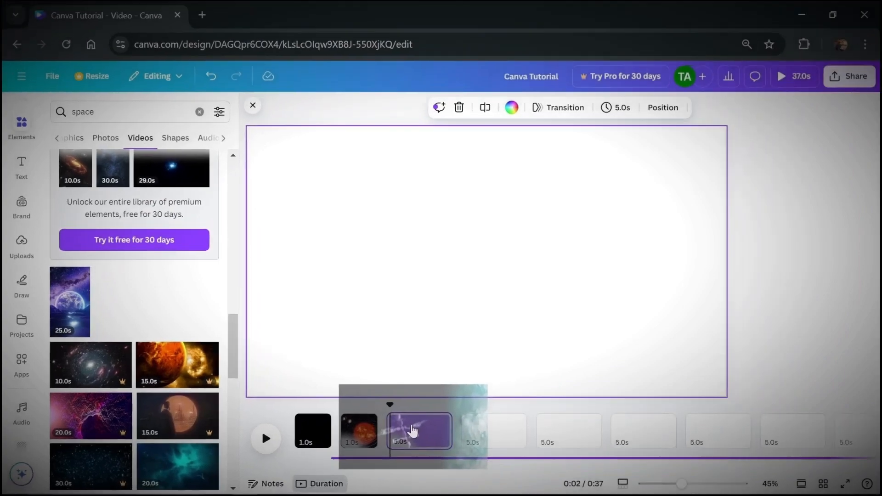
{"action": "left_click_drag", "start_coordinate": [412, 430], "coordinate": [412, 432]}
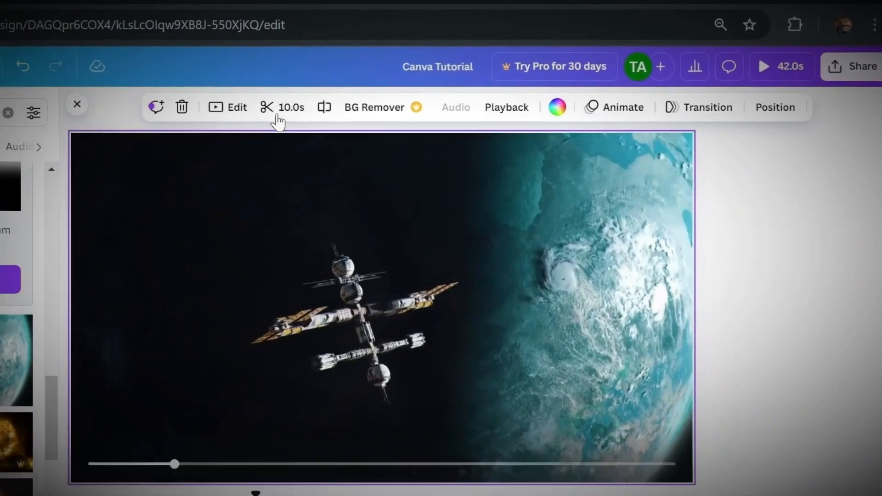
Trim the space station video to about 0.9 seconds.
{"action": "left_click", "coordinate": [278, 117]}
{"action": "left_click_drag", "start_coordinate": [334, 106], "coordinate": [770, 118]}
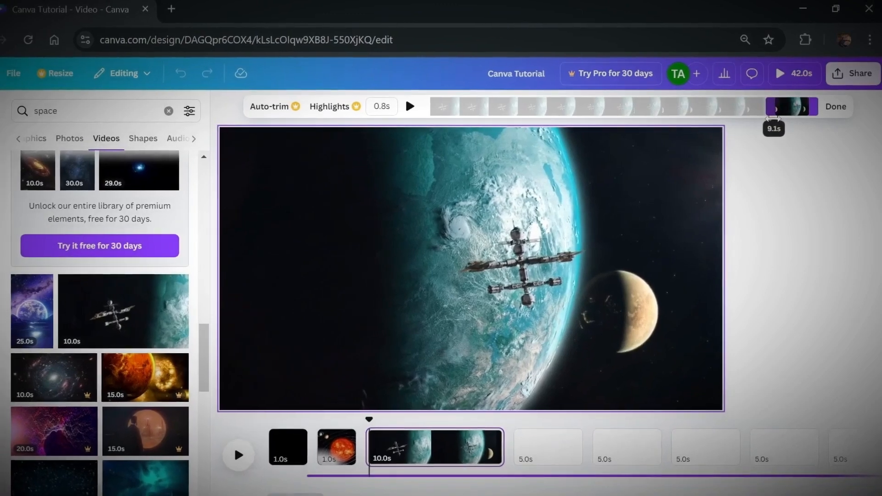
{"action": "left_click", "coordinate": [835, 107]}
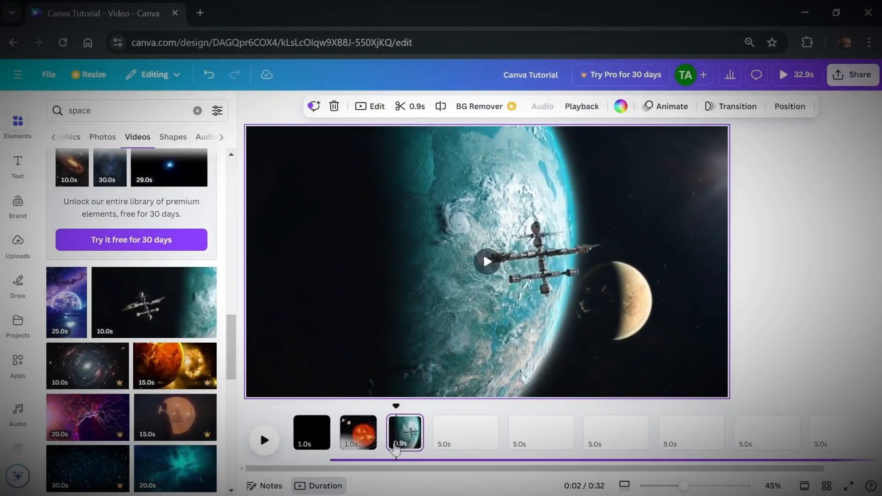
Place the 20-second blue Earth video on the next blank page and trim it to 1 second.
{"action": "scroll", "coordinate": [178, 345], "scroll_direction": "down", "scroll_amount": 15}
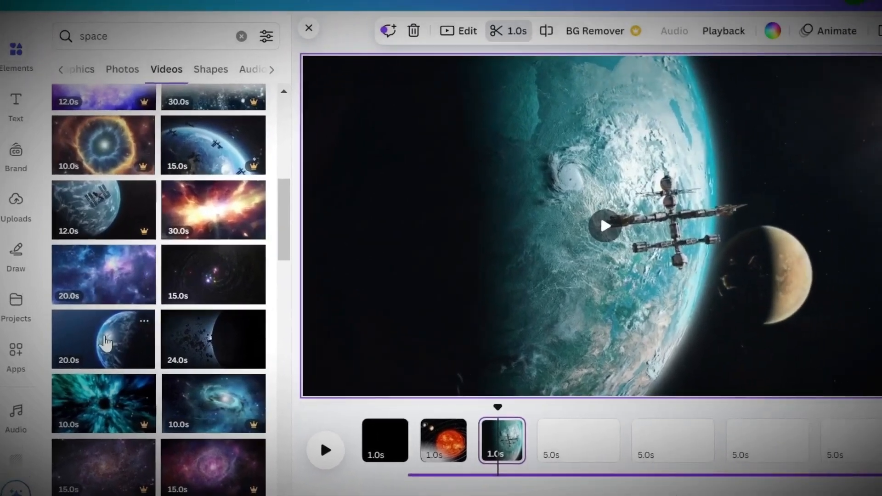
{"action": "left_click_drag", "start_coordinate": [105, 342], "coordinate": [574, 446]}
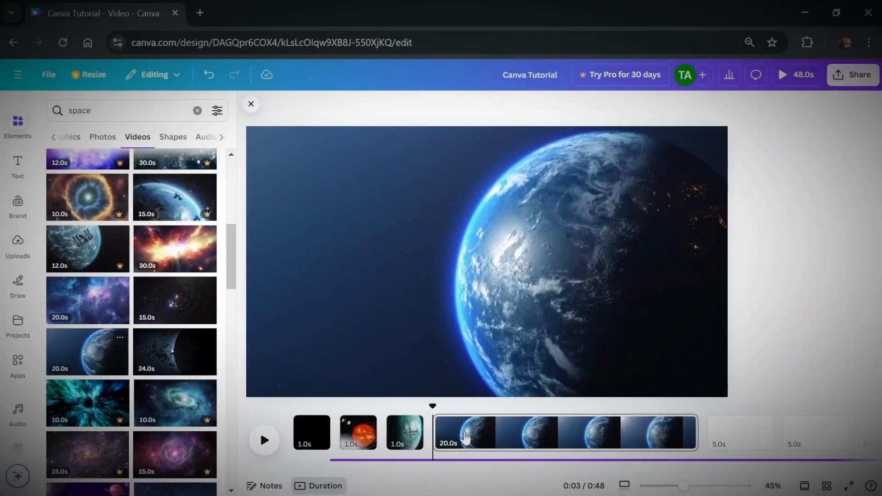
{"action": "left_click", "coordinate": [434, 113]}
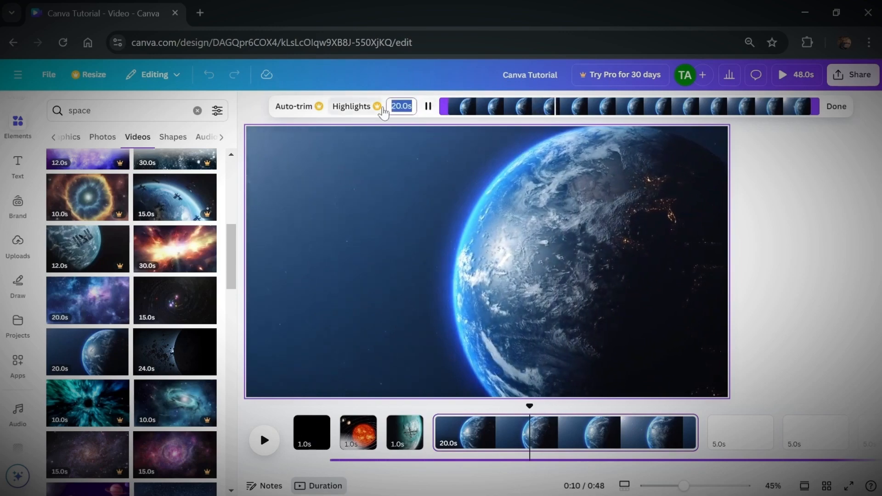
{"action": "key", "text": "Return"}
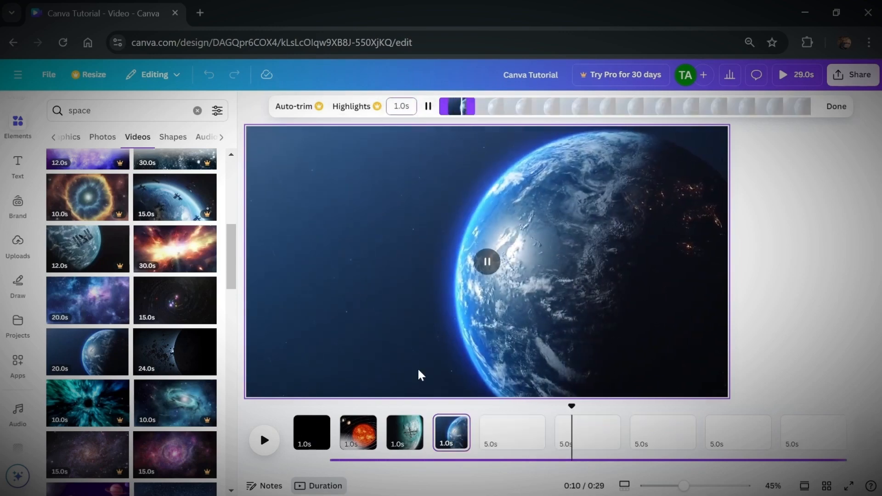
{"action": "left_click", "coordinate": [437, 406]}
Find the 8-second astronaut video among the space results and place it on the blank page after the Earth clip.
{"action": "scroll", "coordinate": [163, 308], "scroll_direction": "up", "scroll_amount": 2}
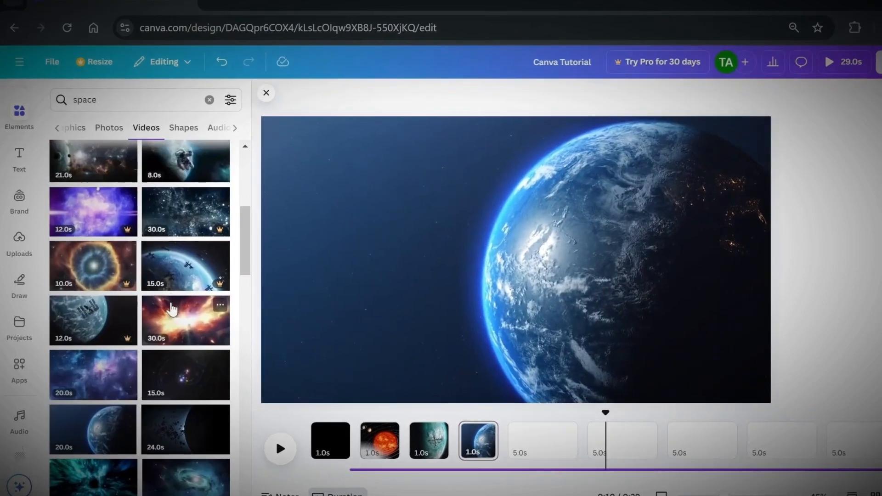
{"action": "scroll", "coordinate": [173, 309], "scroll_direction": "up", "scroll_amount": 3}
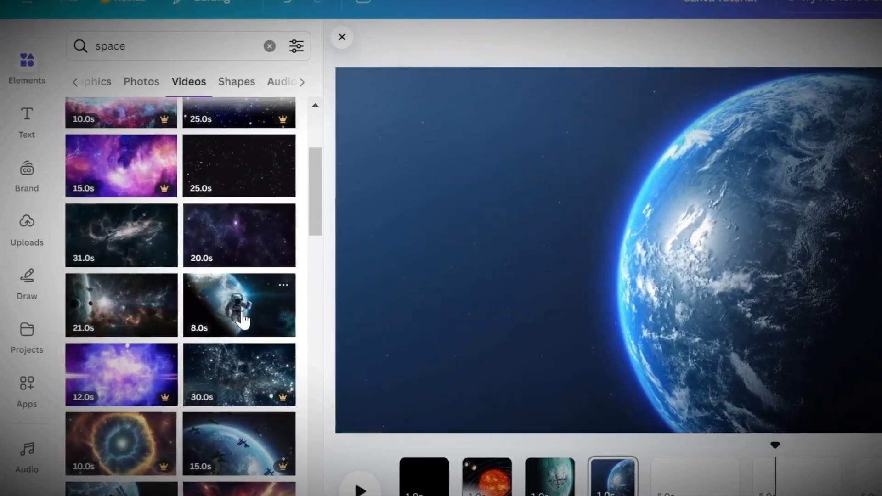
{"action": "left_click_drag", "start_coordinate": [243, 318], "coordinate": [683, 481]}
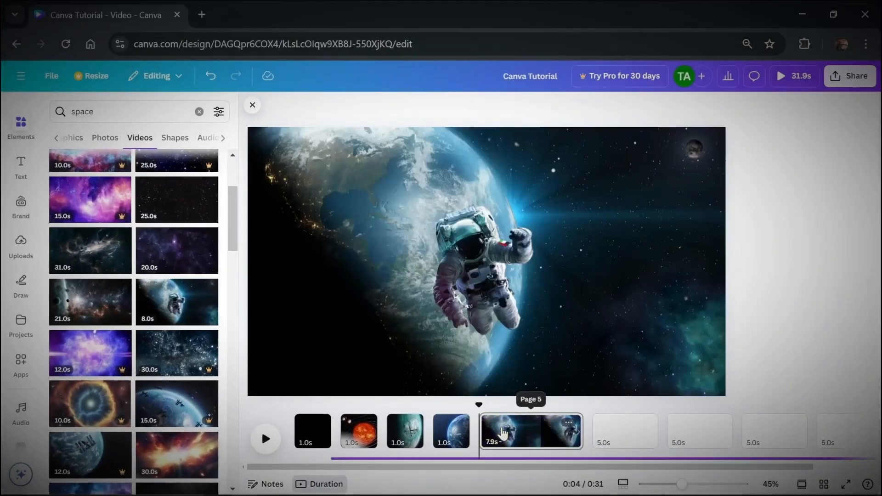
Trim the astronaut video to 1 second and move its page ahead of the Earth page.
{"action": "left_click", "coordinate": [541, 432]}
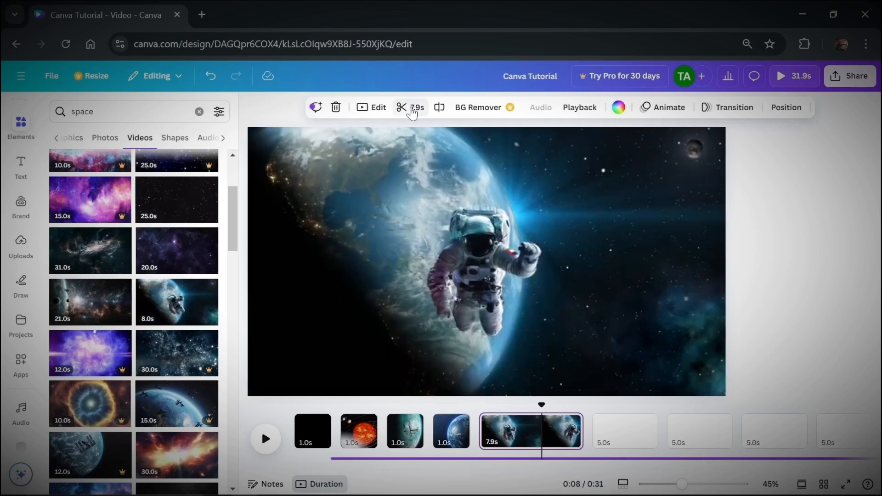
{"action": "left_click", "coordinate": [411, 108]}
{"action": "type", "text": "1"}
{"action": "key", "text": "Return"}
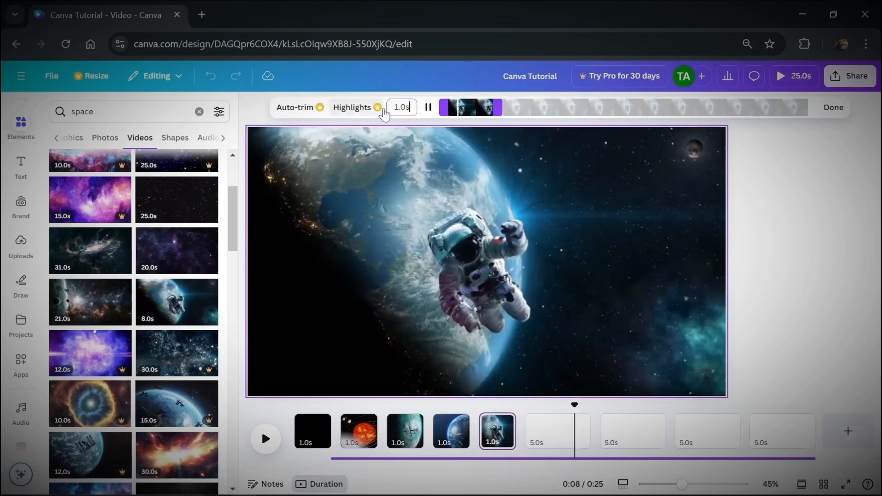
{"action": "left_click_drag", "start_coordinate": [494, 432], "coordinate": [441, 434]}
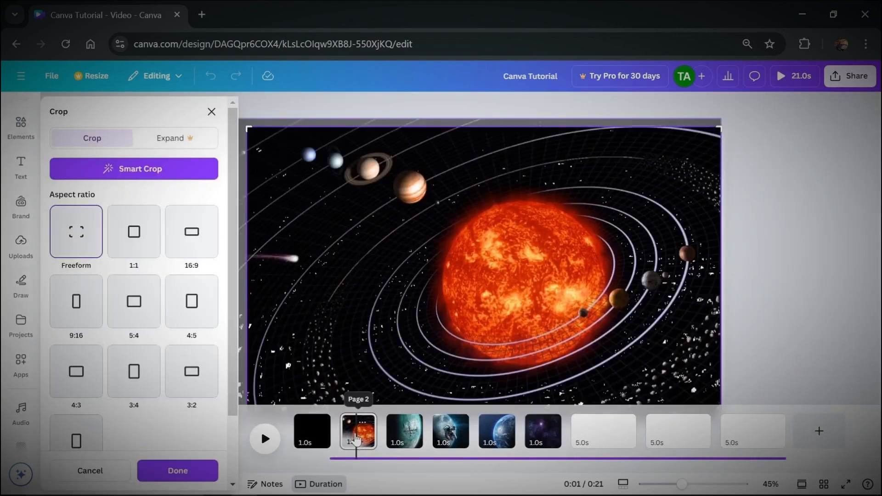
Look through the crop settings and the image filters and effects available for the solar system photo on page 2.
{"action": "left_click", "coordinate": [357, 436]}
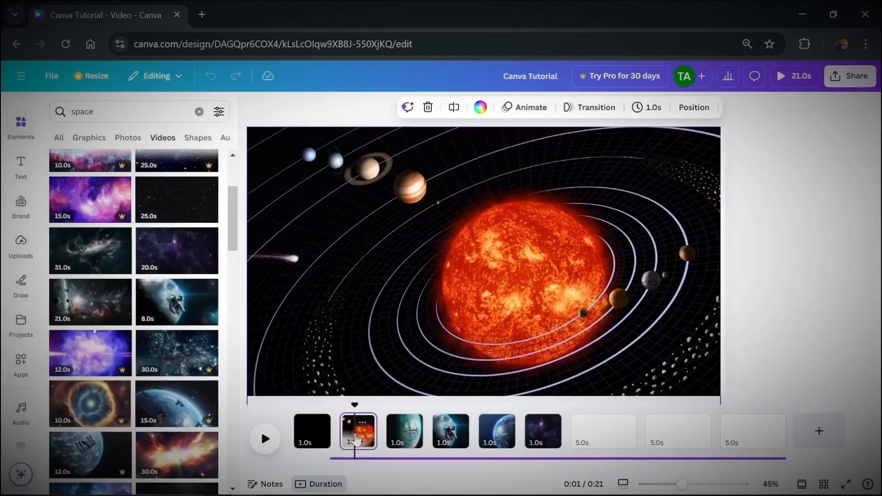
{"action": "double_click", "coordinate": [391, 244]}
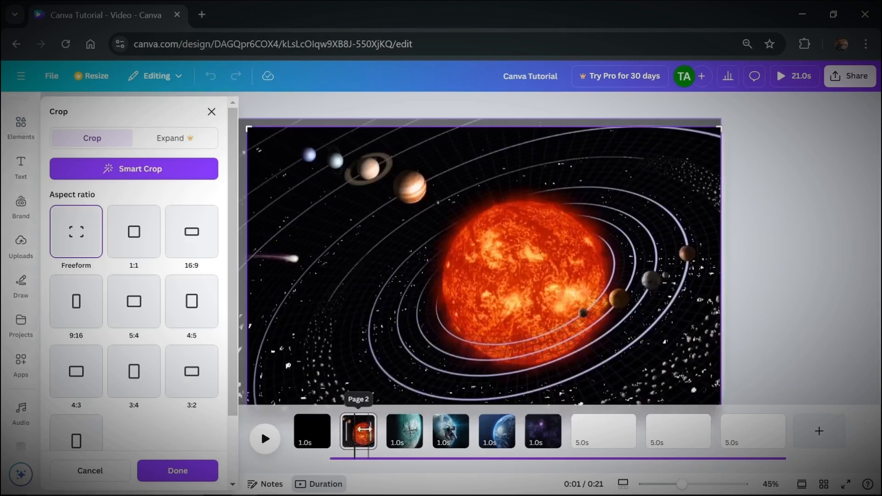
{"action": "left_click", "coordinate": [360, 435]}
{"action": "scroll", "coordinate": [361, 431], "scroll_direction": "down", "scroll_amount": 4}
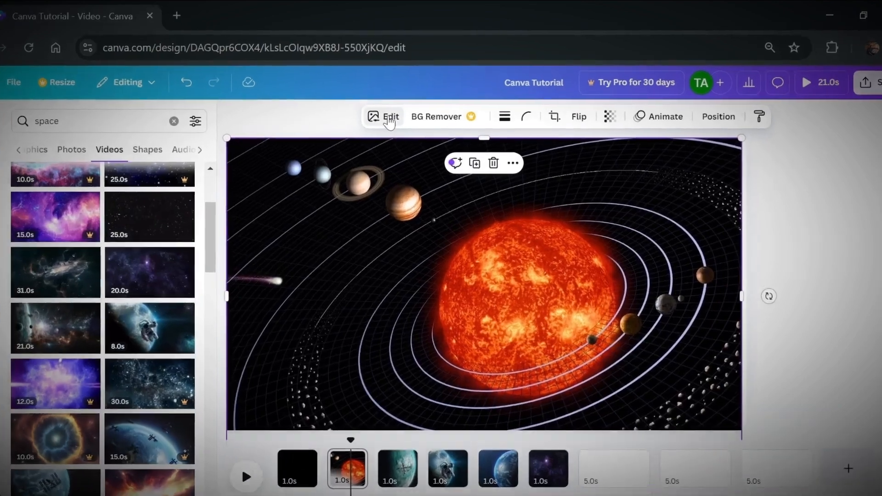
{"action": "left_click", "coordinate": [398, 112]}
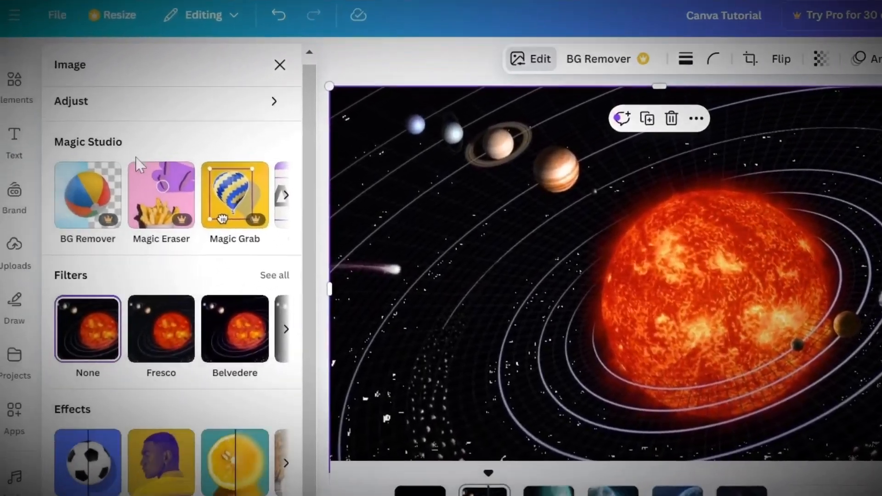
{"action": "scroll", "coordinate": [3, 225], "scroll_direction": "down", "scroll_amount": 3}
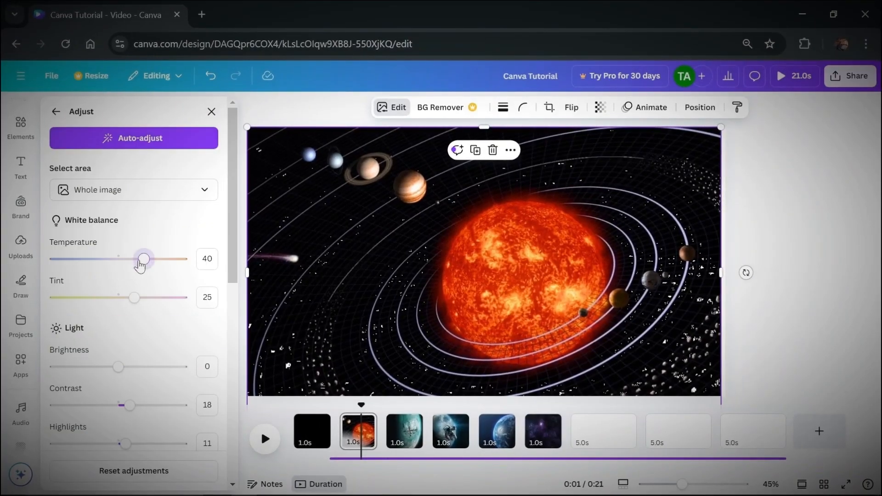
{"action": "left_click_drag", "start_coordinate": [140, 266], "coordinate": [125, 265]}
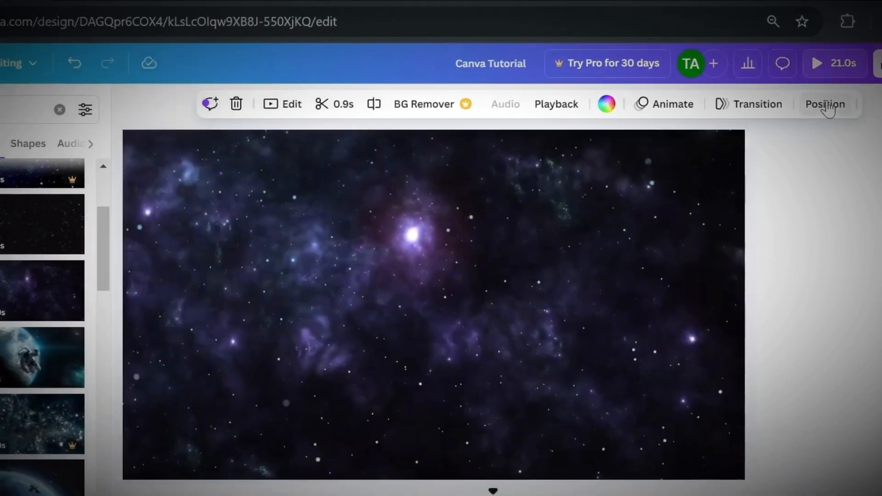
Review the trim controls of the purple starfield video on page 6 and close them.
{"action": "left_click", "coordinate": [760, 117]}
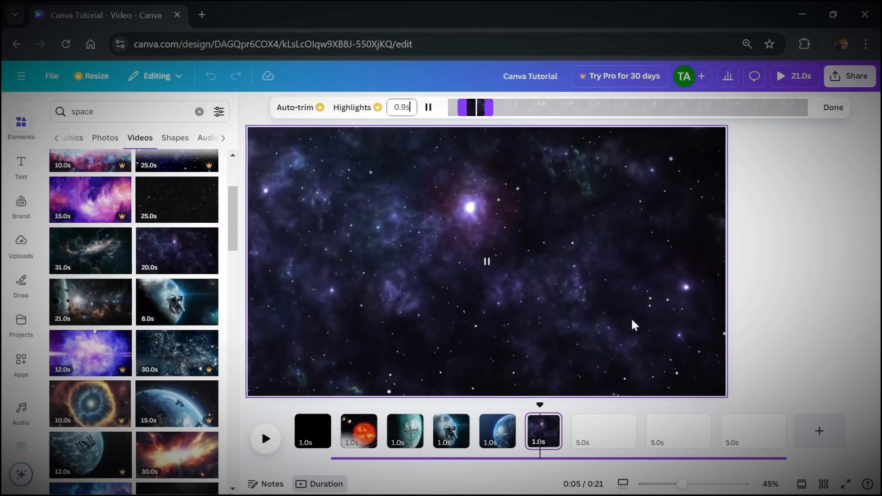
{"action": "left_click", "coordinate": [833, 107]}
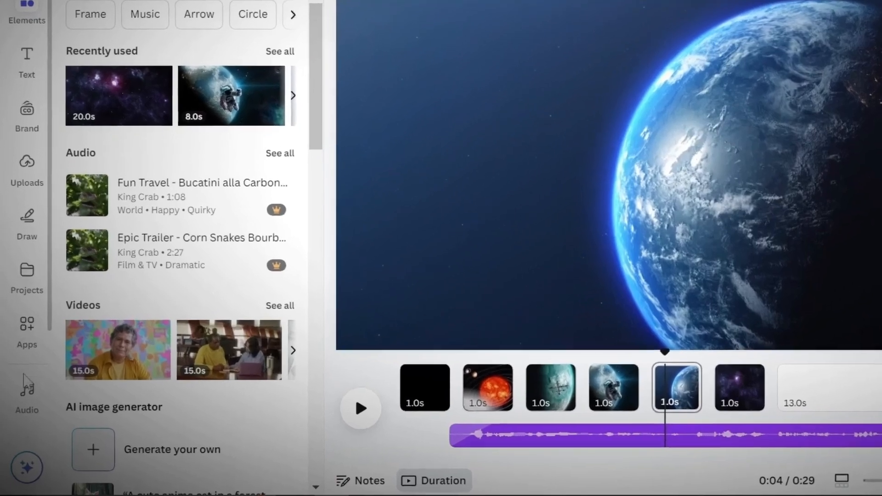
Search the audio library for SUSPENSE MUSIC and place a suspense track, cut to 1 second, beneath the black first page.
{"action": "left_click", "coordinate": [25, 404]}
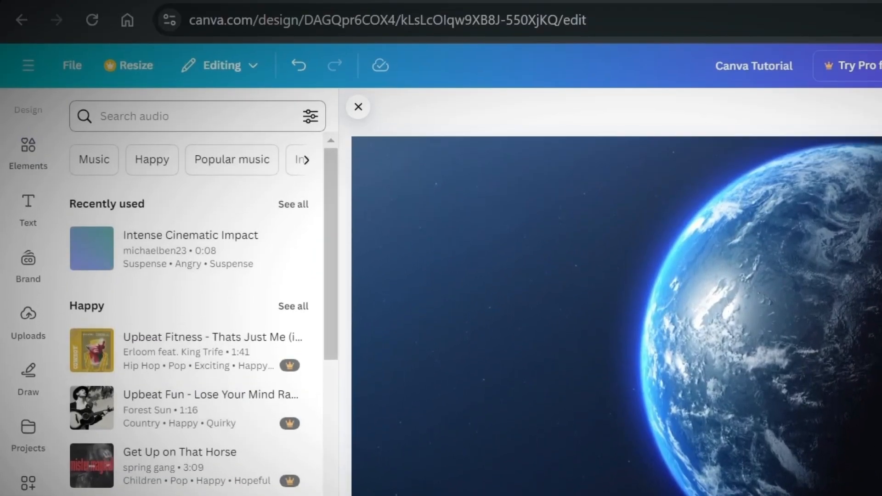
{"action": "left_click", "coordinate": [184, 116]}
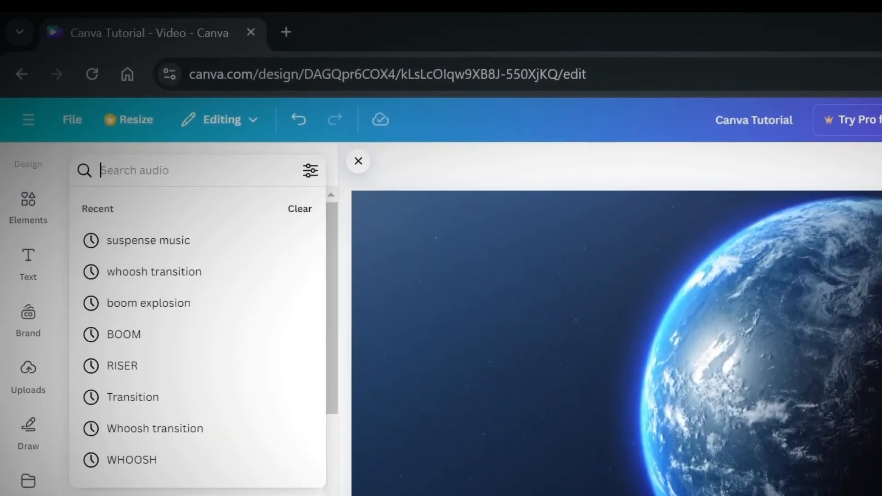
{"action": "type", "text": "SUSPENS"}
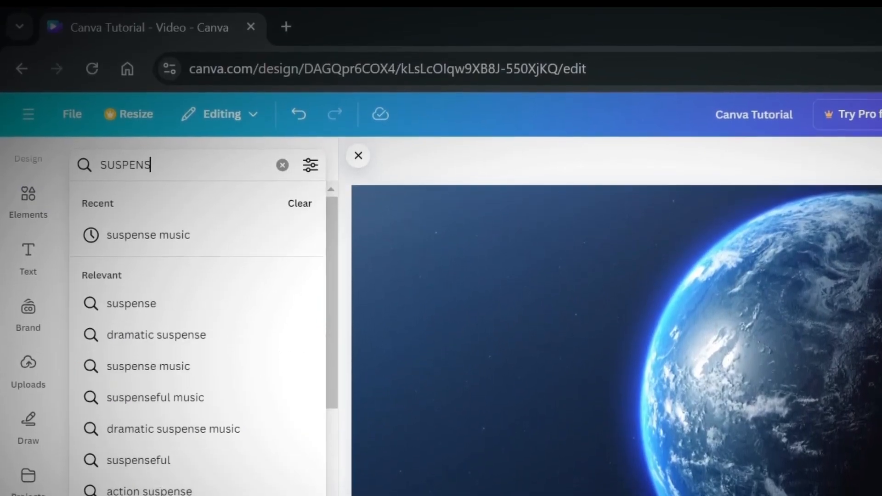
{"action": "type", "text": "E MUSIC"}
{"action": "key", "text": "Return"}
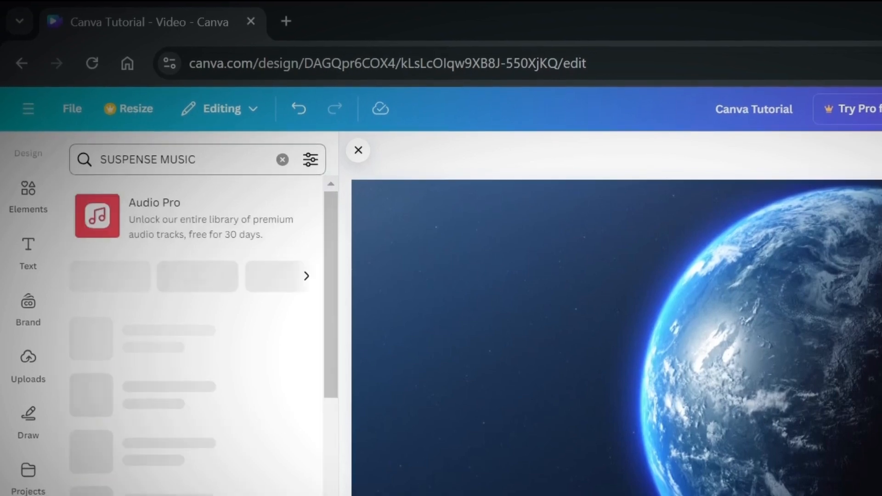
{"action": "left_click_drag", "start_coordinate": [138, 393], "coordinate": [381, 480]}
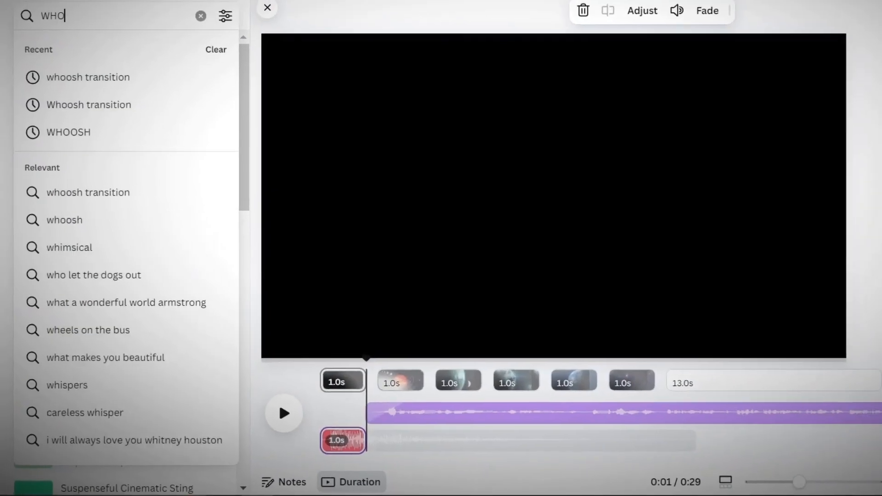
Search the audio library for "whoosh transition" and add a whoosh sound to the timeline below the voice-over.
{"action": "type", "text": "OSH"}
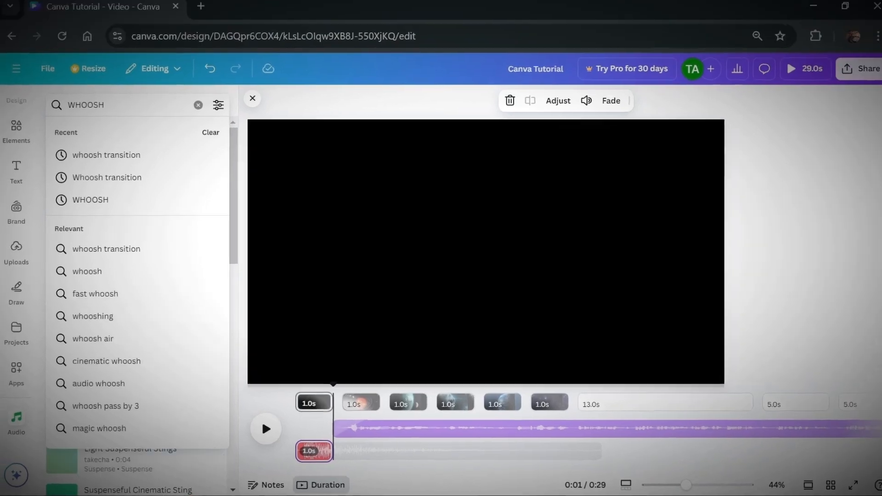
{"action": "left_click", "coordinate": [71, 250]}
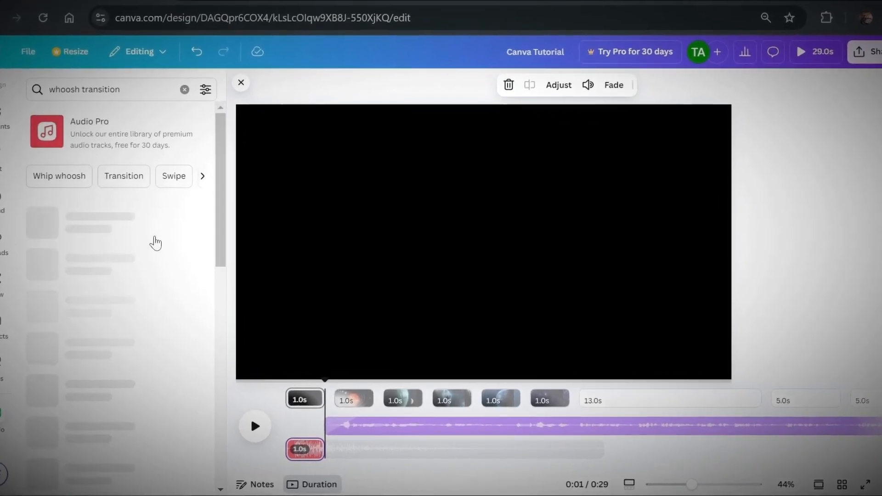
{"action": "left_click_drag", "start_coordinate": [106, 218], "coordinate": [354, 425]}
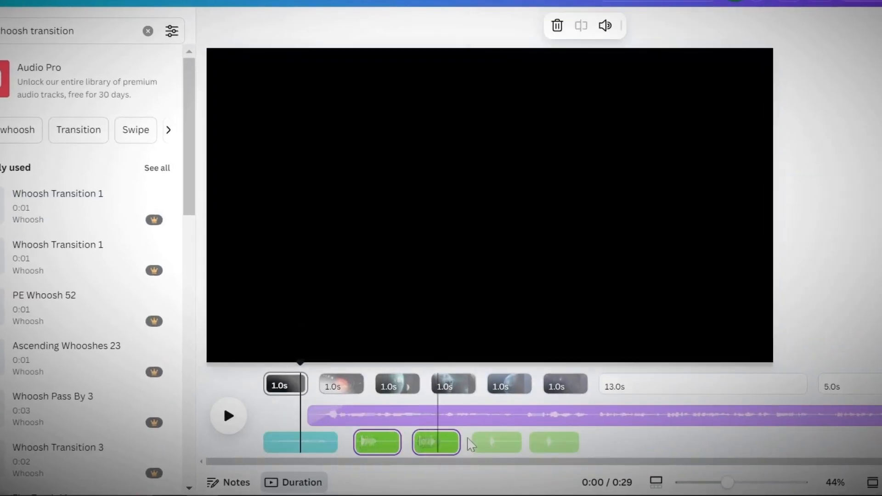
Select the whoosh sound clips on the timeline together and lower their volume.
{"action": "left_click", "coordinate": [551, 447], "text": "shift"}
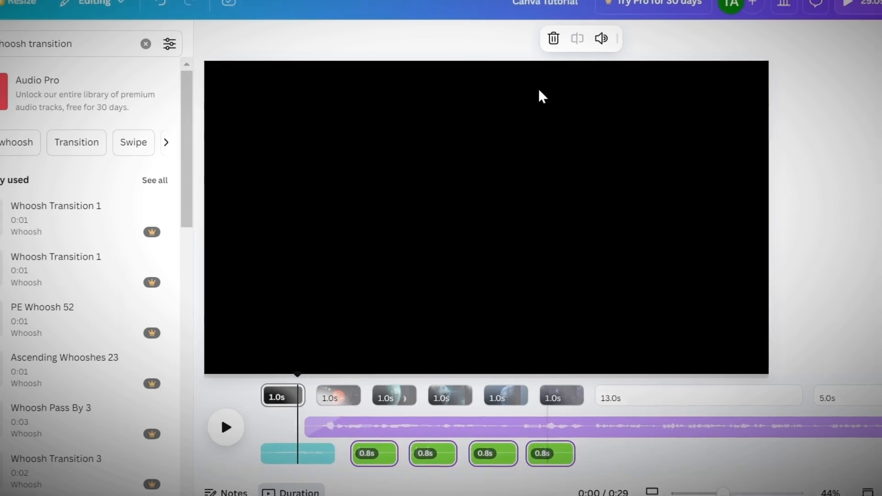
{"action": "left_click", "coordinate": [595, 69]}
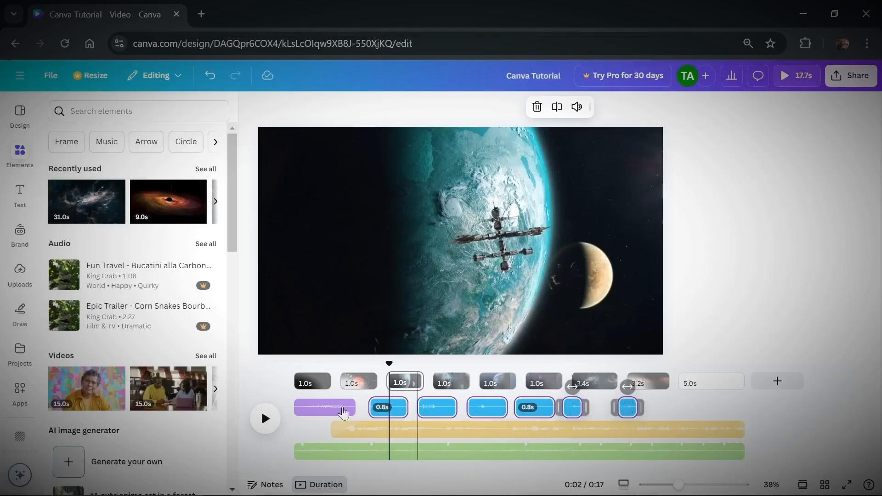
{"action": "left_click", "coordinate": [576, 107]}
{"action": "left_click_drag", "start_coordinate": [517, 171], "coordinate": [503, 176]}
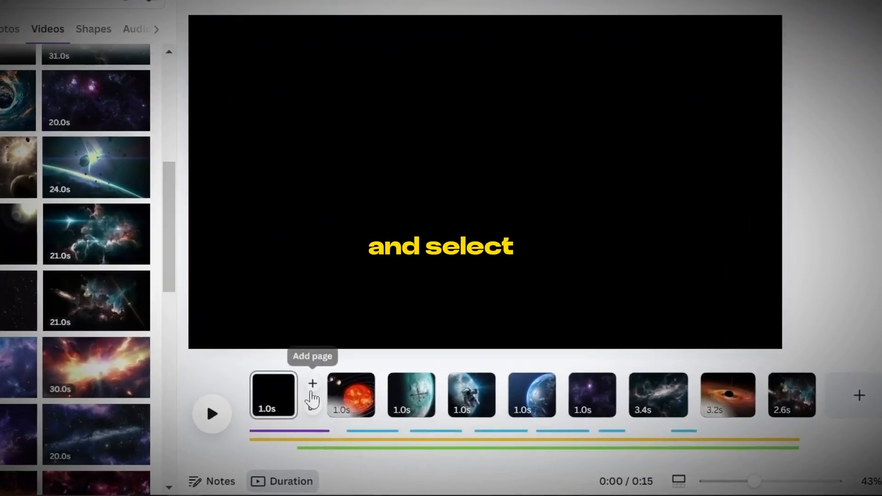
Add a Dissolve transition between the black and solar system pages, and a transition between the solar system and space station pages.
{"action": "left_click", "coordinate": [318, 410]}
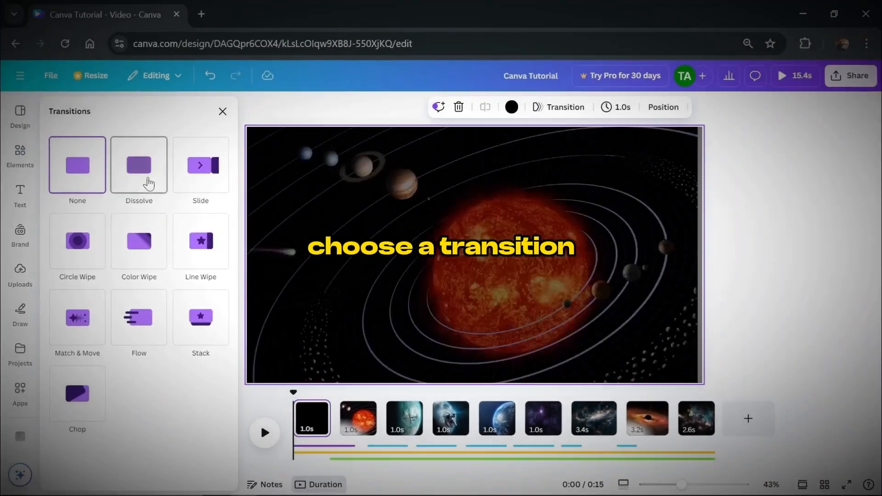
{"action": "left_click", "coordinate": [181, 174]}
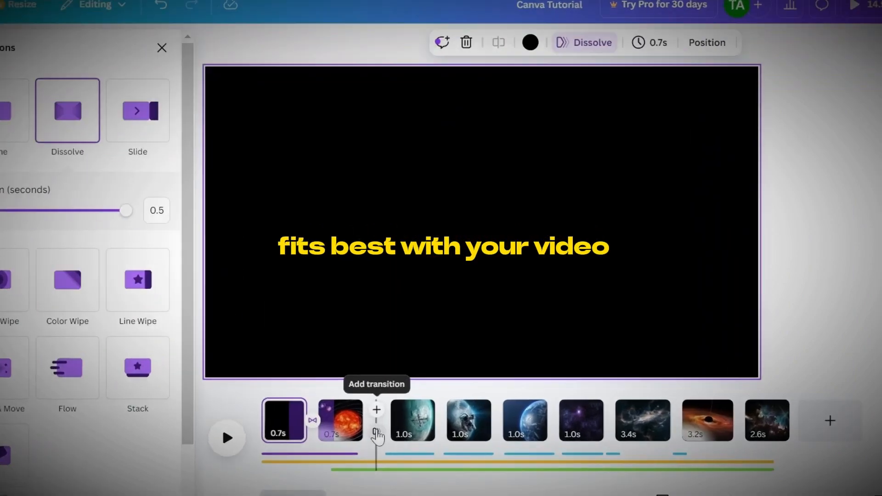
{"action": "left_click", "coordinate": [376, 432]}
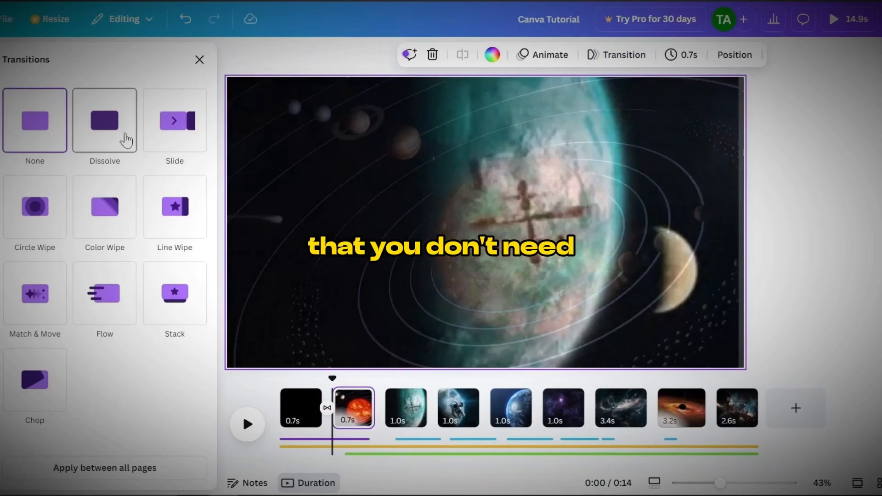
{"action": "left_click", "coordinate": [126, 140]}
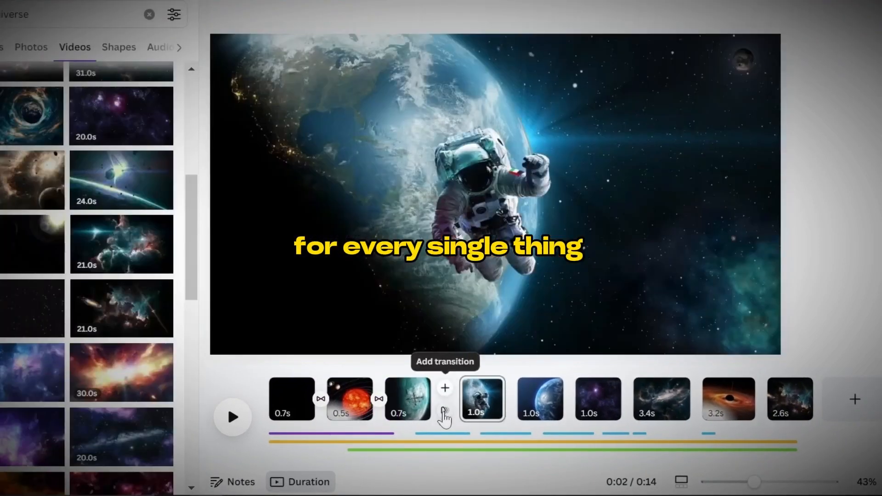
Open the transition choices for the gap between the space station and astronaut pages.
{"action": "left_click", "coordinate": [444, 411]}
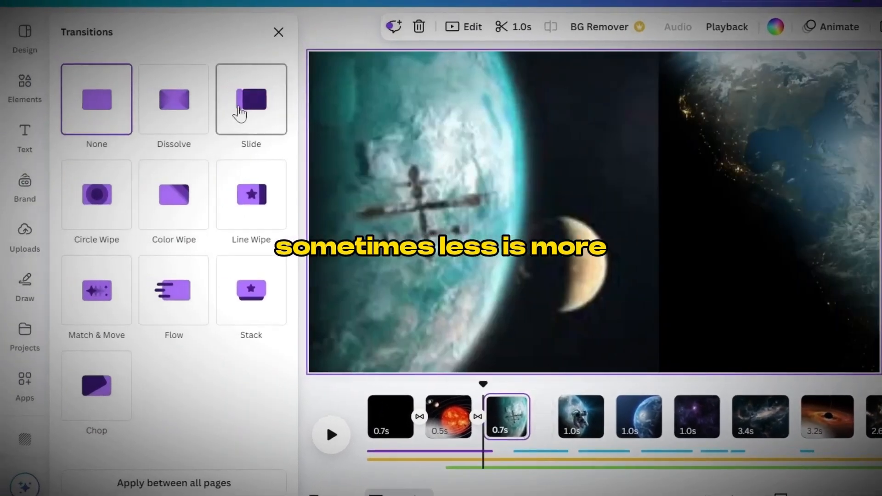